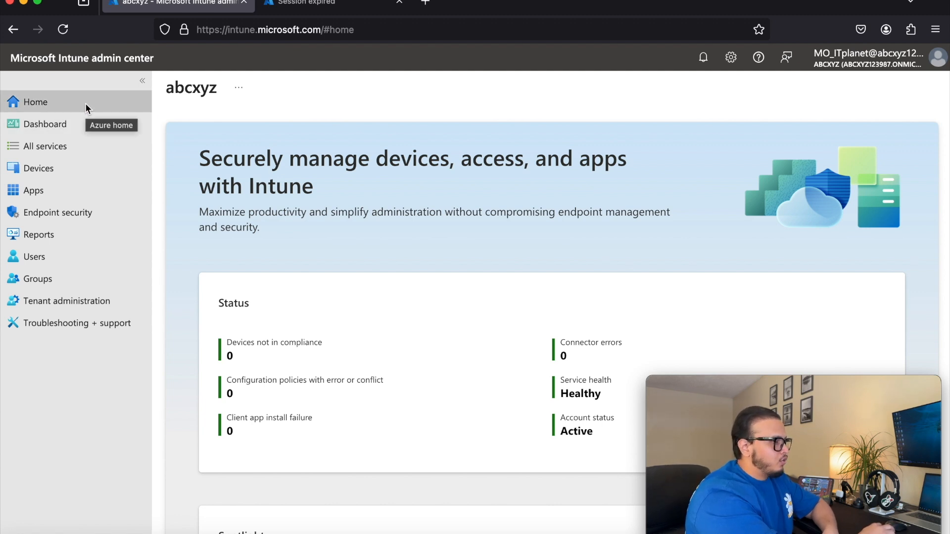
Step: Open the Enrollment Status Page settings under Windows Autopilot in the Windows device enrollment options
click(87, 173)
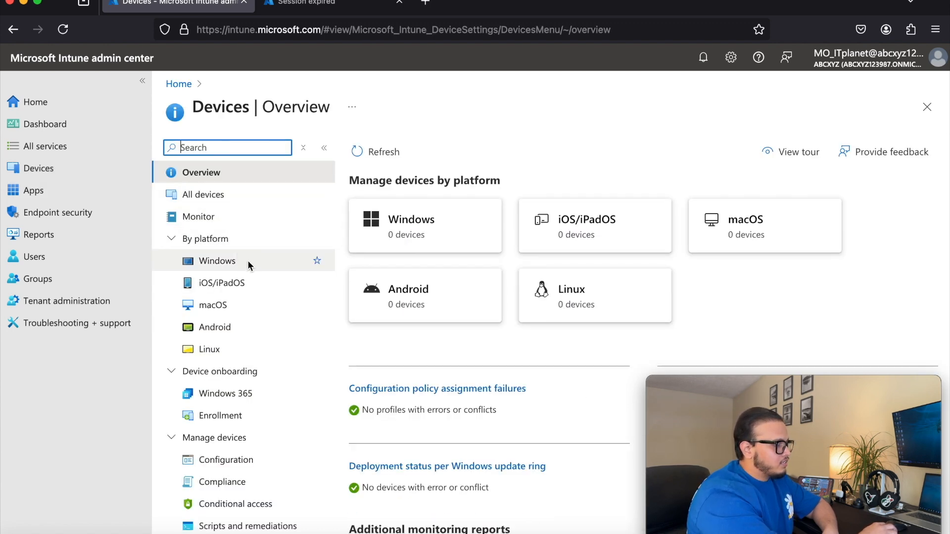
click(248, 261)
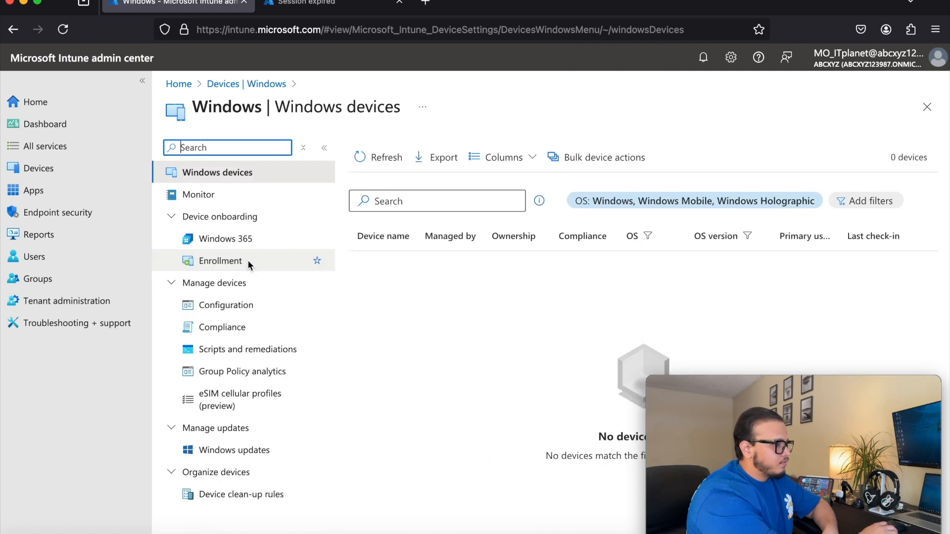
click(252, 260)
scroll(509, 295, down, 1)
scroll(509, 295, down, 5)
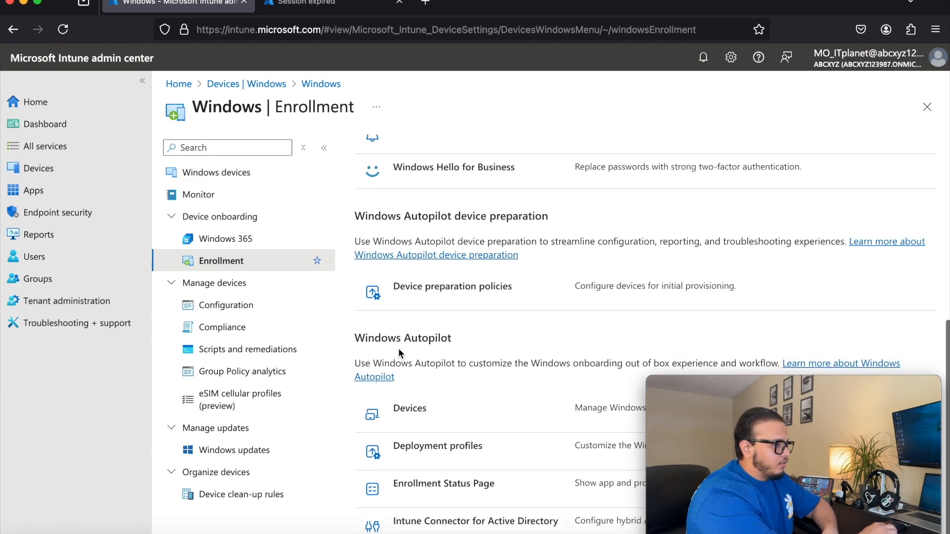
click(442, 483)
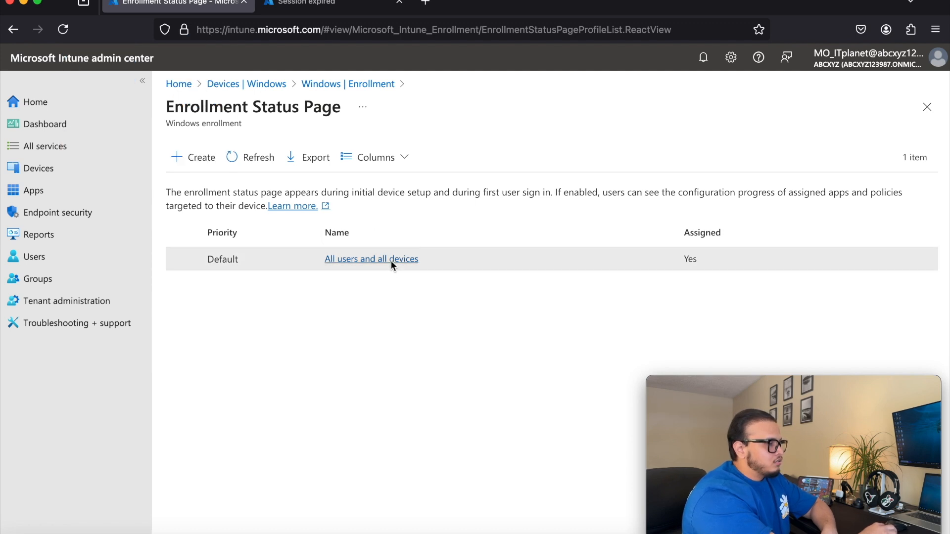
Step: Open the settings of the default "All users and all devices" enrollment status profile for editing
click(364, 259)
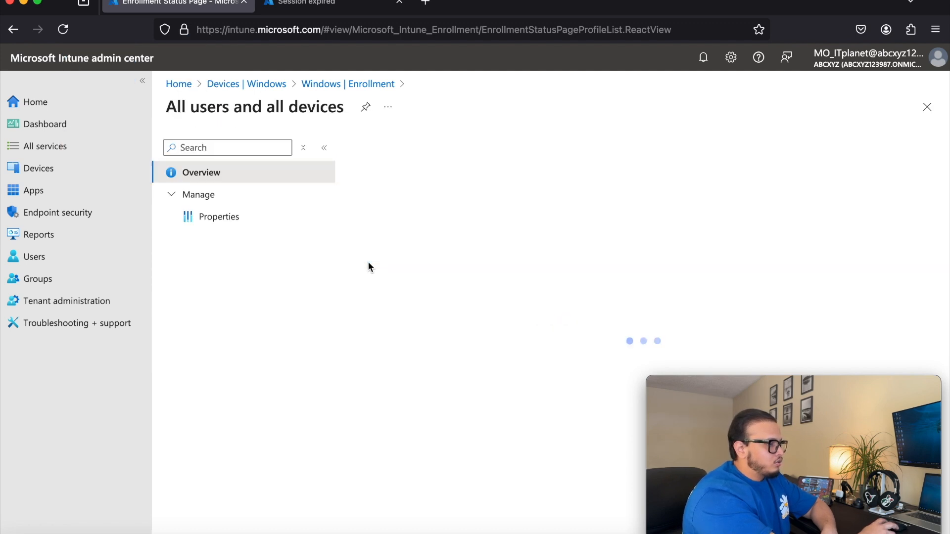
click(247, 217)
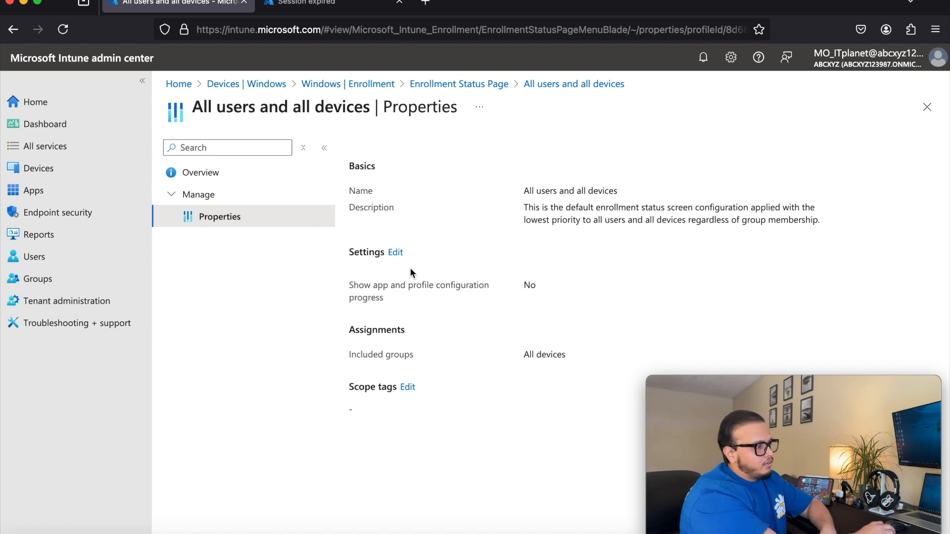
click(396, 253)
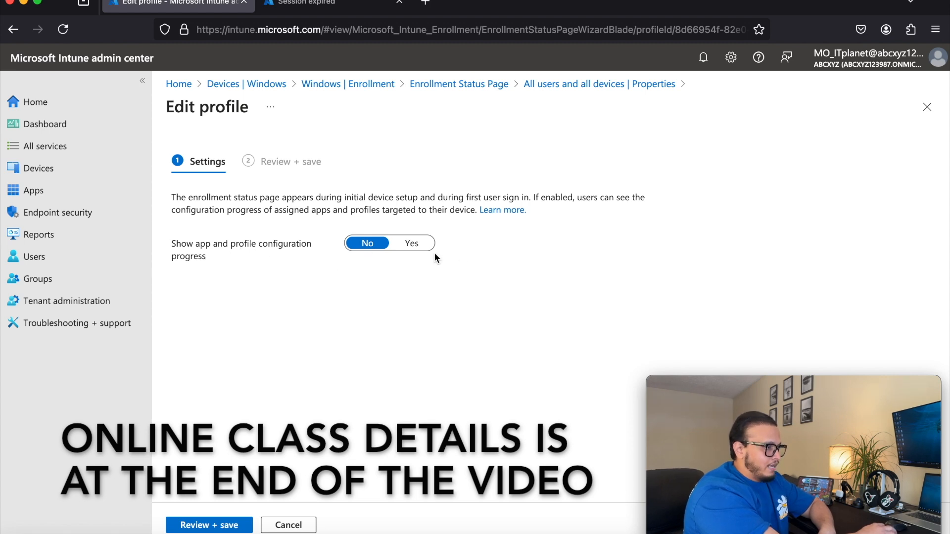
Step: Enable showing app and profile configuration progress, and set the installation time limit before an error to 90 minutes
click(412, 244)
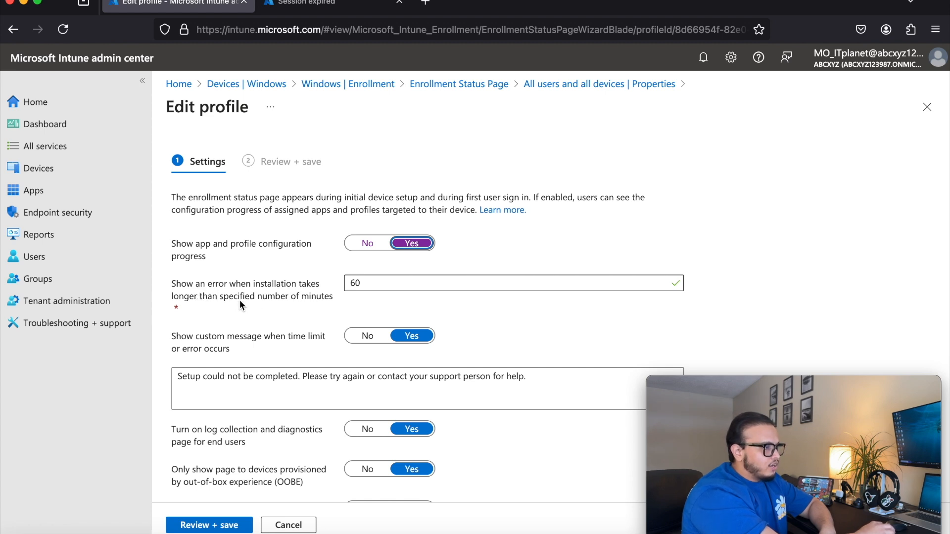
click(377, 286)
key(BackSpace)
key(BackSpace)
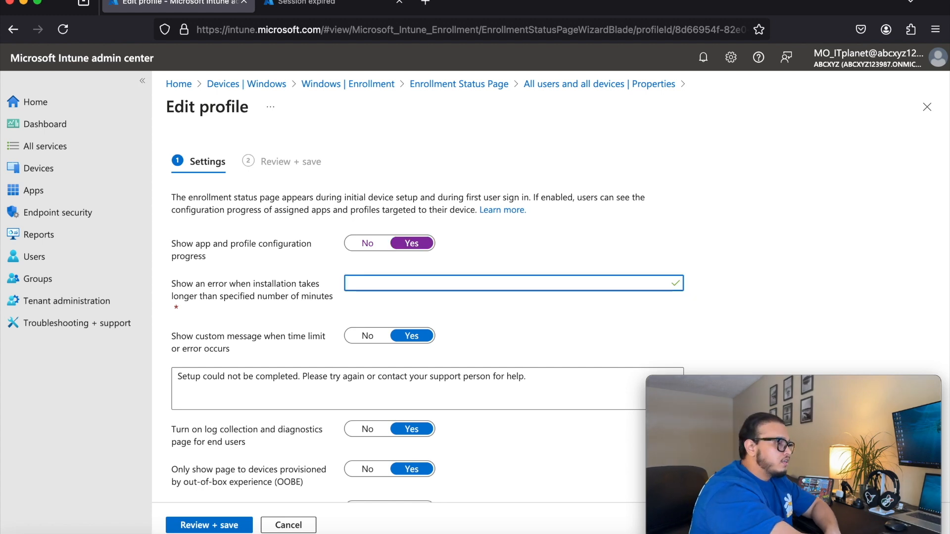
text(90)
click(453, 261)
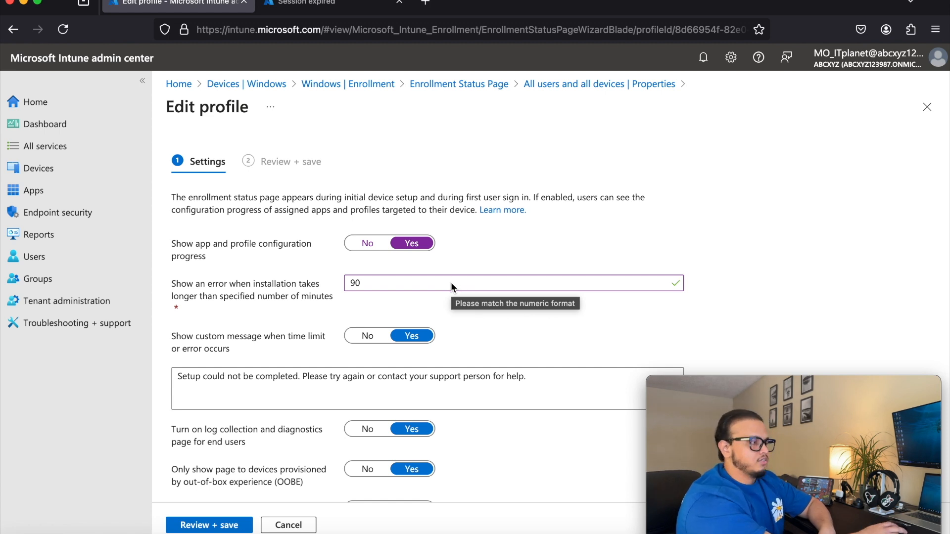
Step: Change the custom error message's ending to "your organization's help desk on the following contact number -" followed by a placeholder help desk phone number
scroll(326, 302, down, 2)
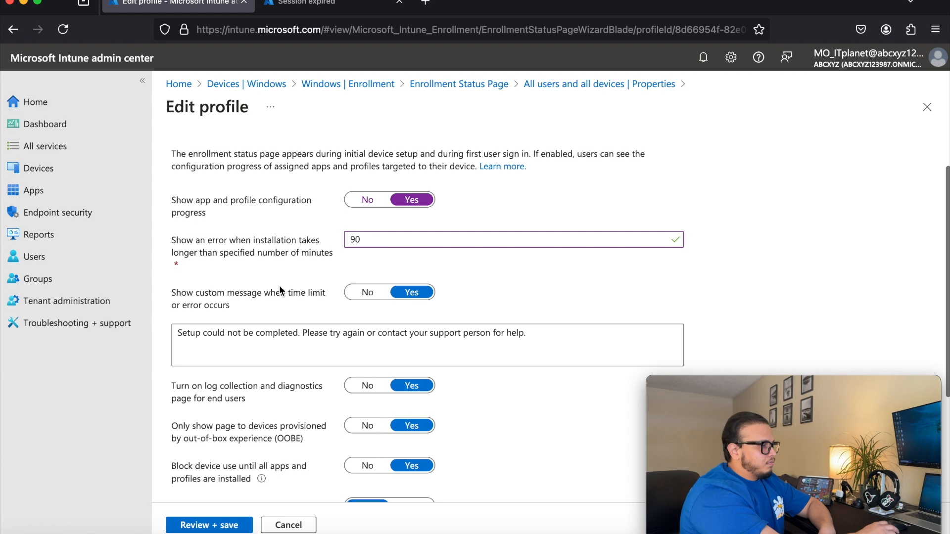
scroll(279, 285, down, 2)
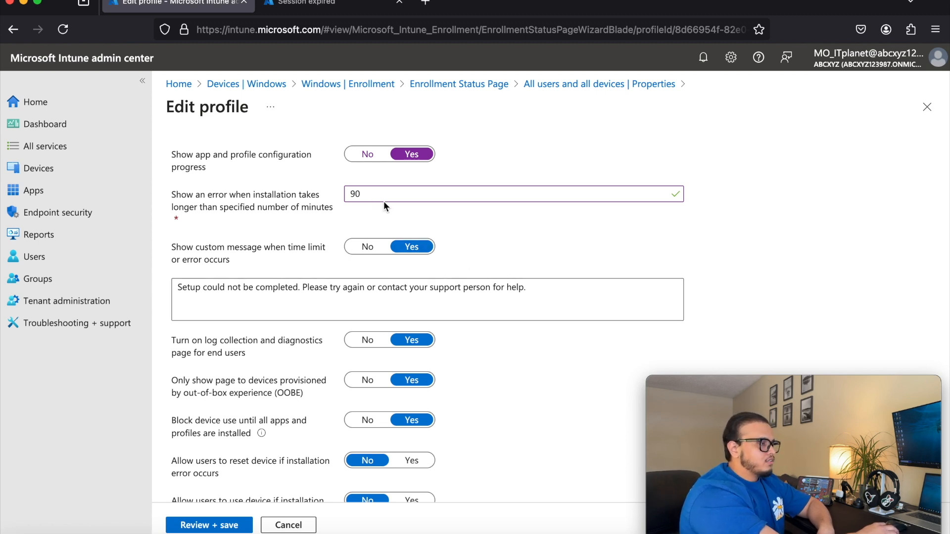
click(428, 288)
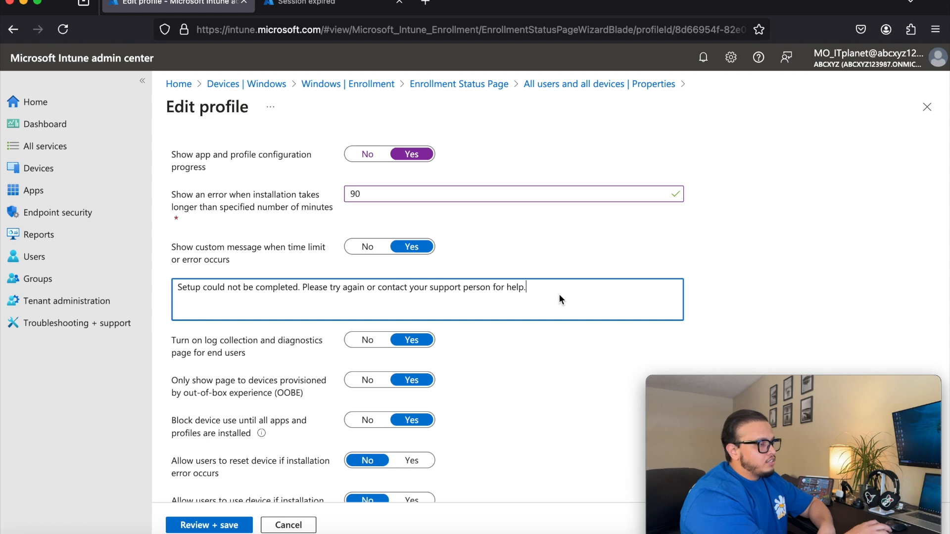
key(BackSpace)
key(BackSpace)
key(BackSpace)
key(BackSpace)
key(BackSpace)
key(BackSpace)
key(BackSpace)
key(BackSpace)
key(BackSpace)
key(BackSpace)
key(BackSpace)
key(BackSpace)
key(BackSpace)
key(BackSpace)
key(BackSpace)
key(BackSpace)
key(BackSpace)
key(BackSpace)
key(BackSpace)
key(BackSpace)
key(BackSpace)
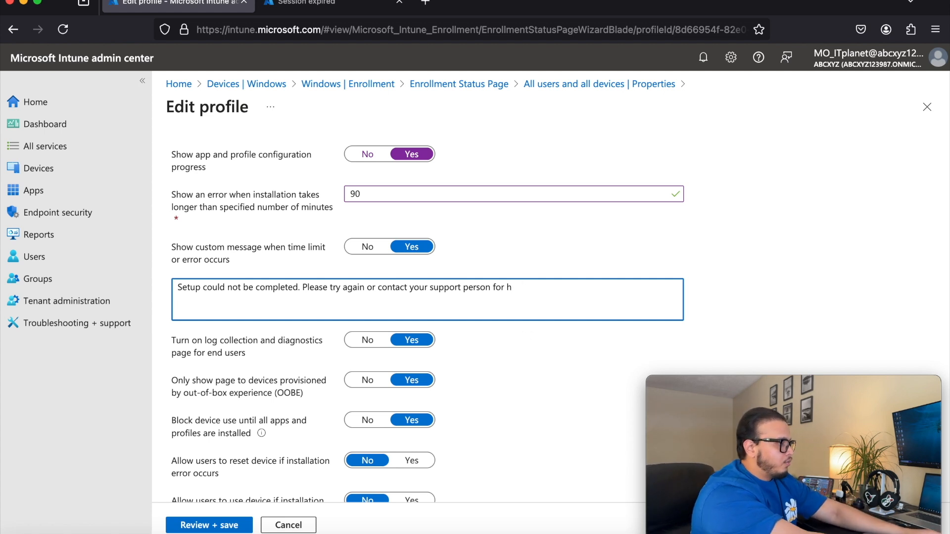
key(BackSpace)
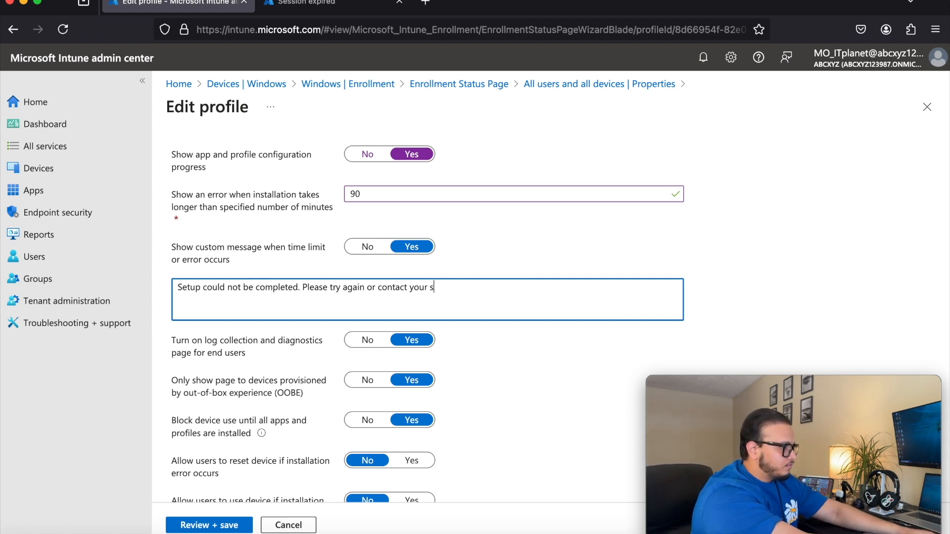
key(BackSpace)
text(or)
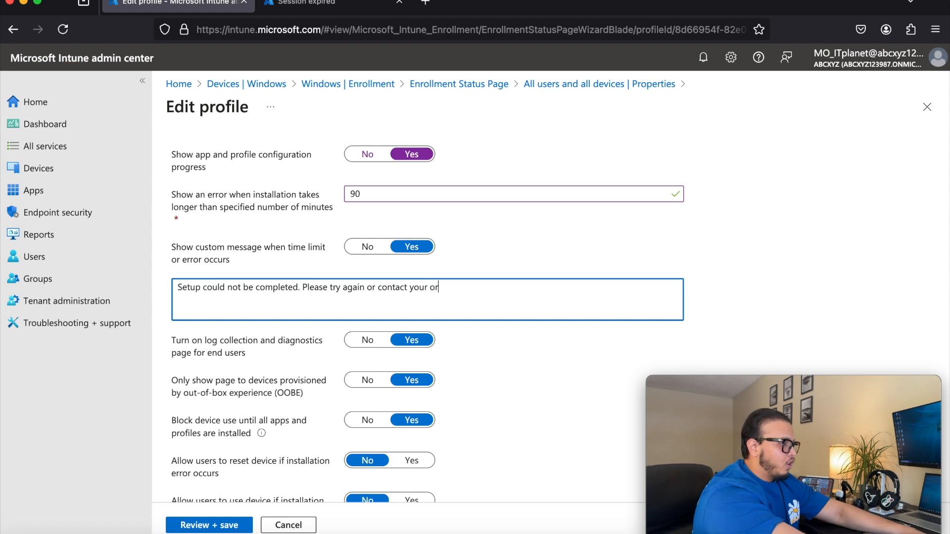
text(ganization)
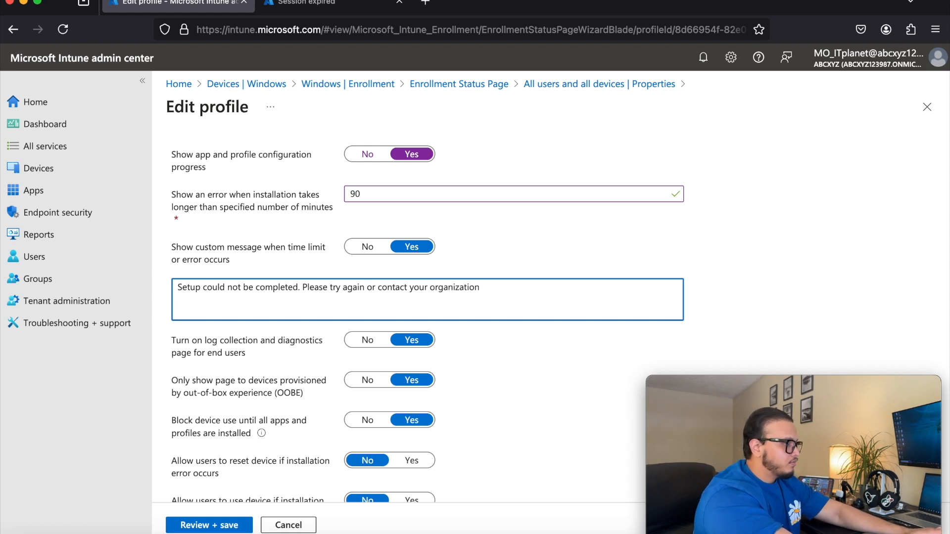
text('s help de)
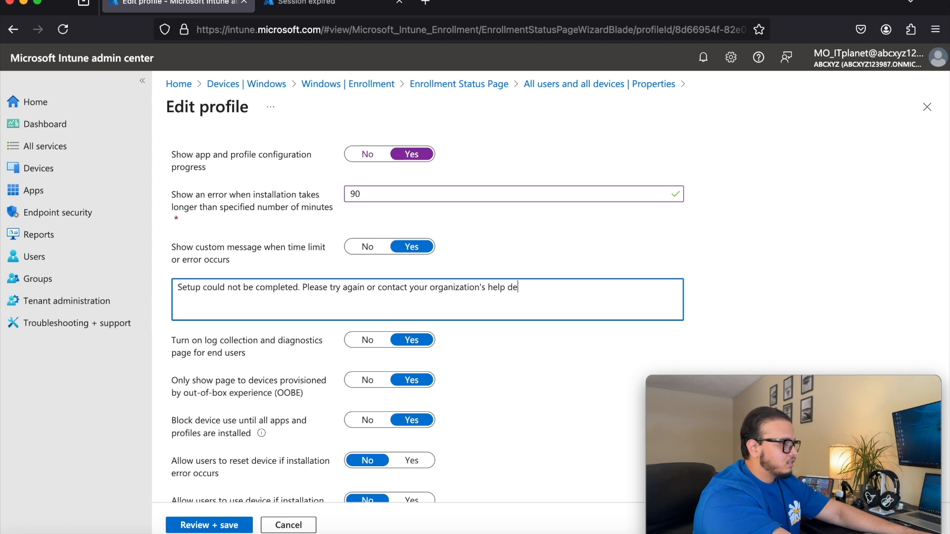
text(sk on the)
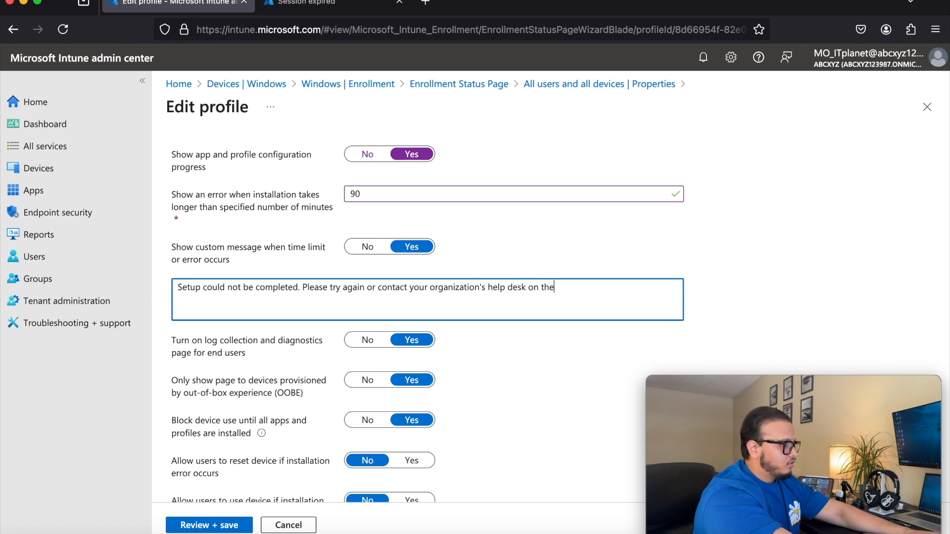
text( follo)
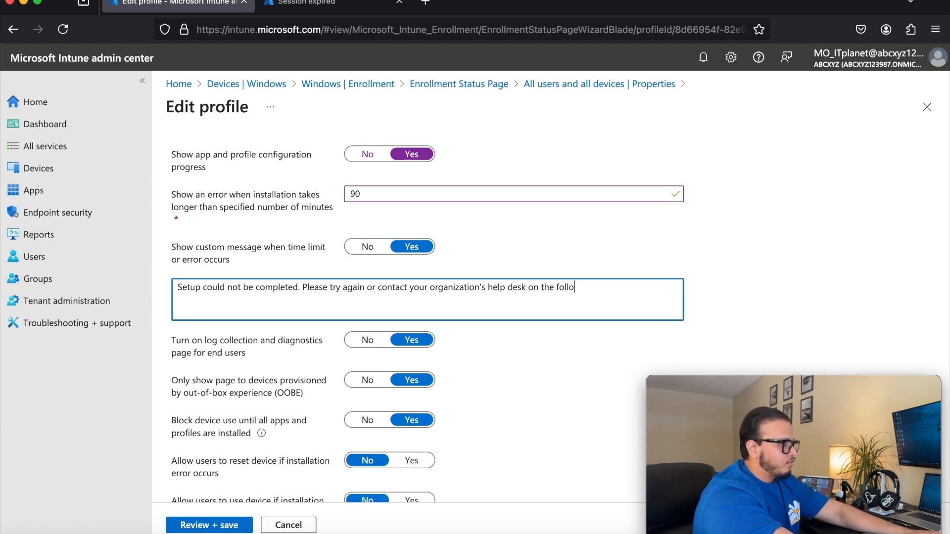
text(wing co)
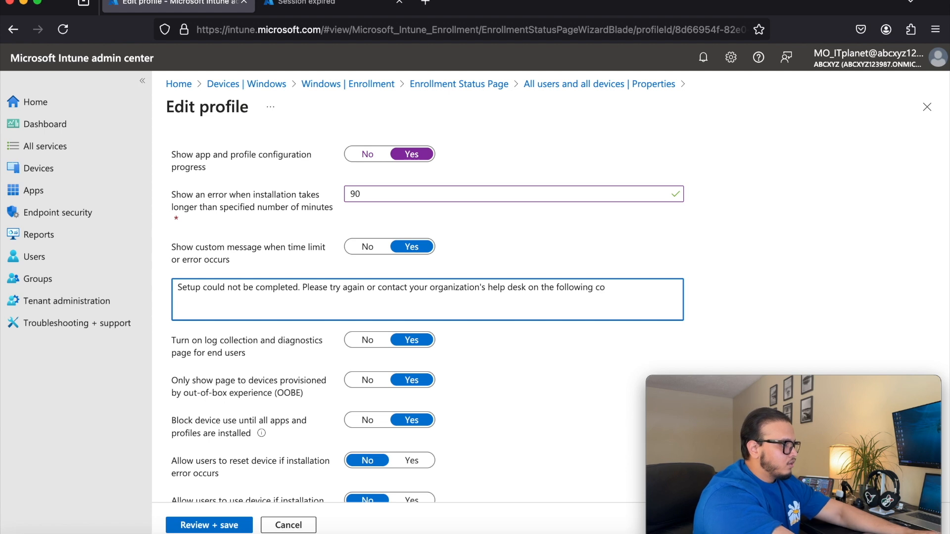
text(ntact number)
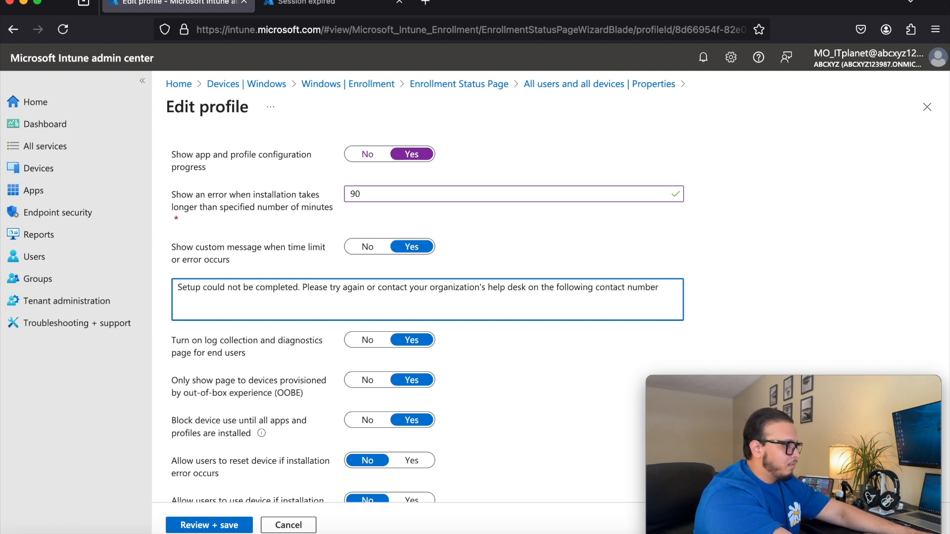
text( - !)
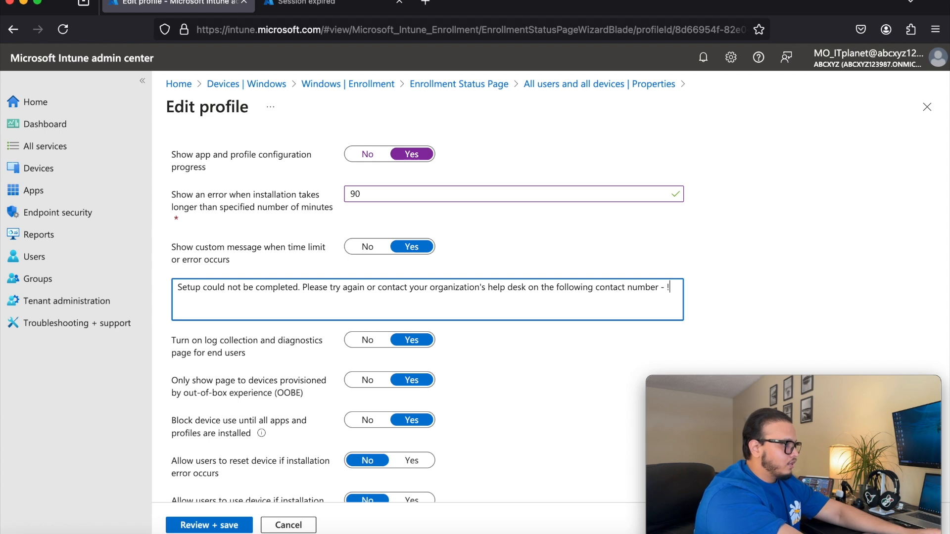
key(BackSpace)
text(+)
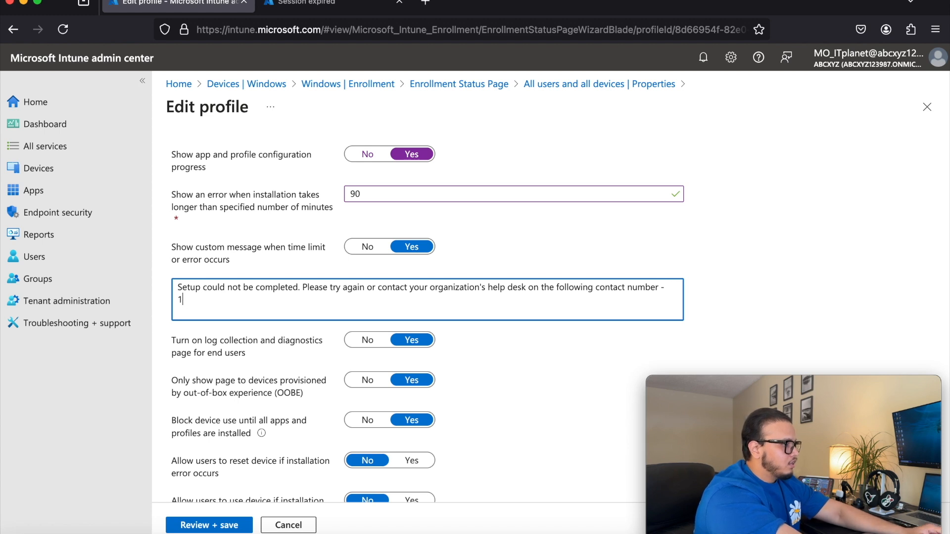
text(1()
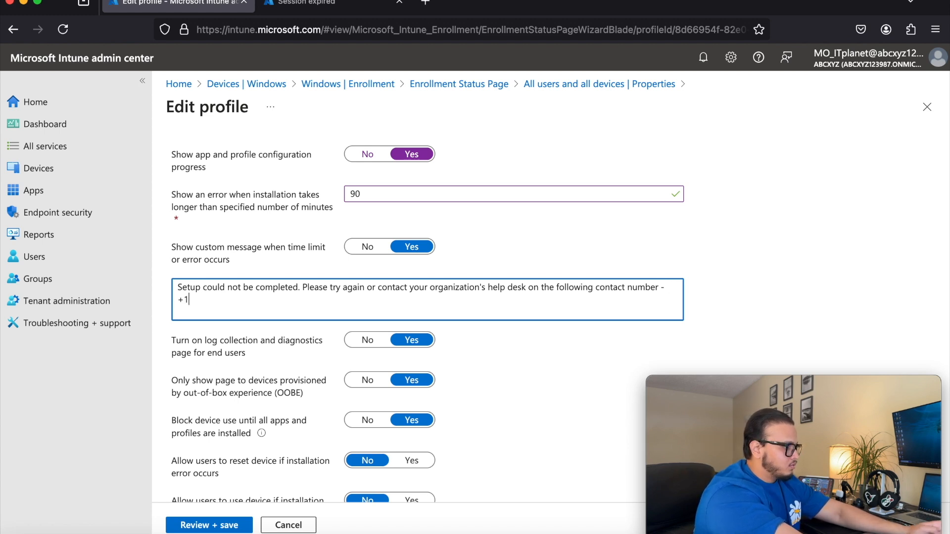
text(437)
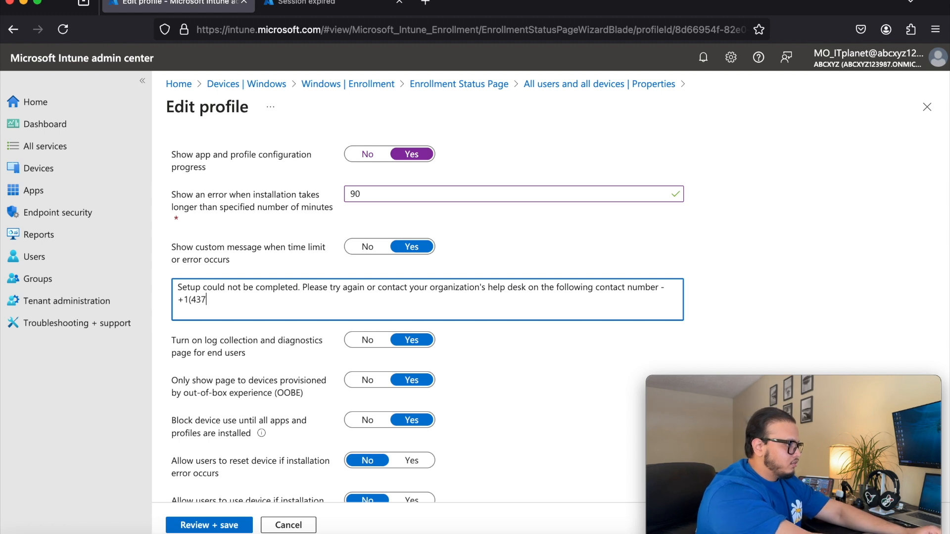
text())
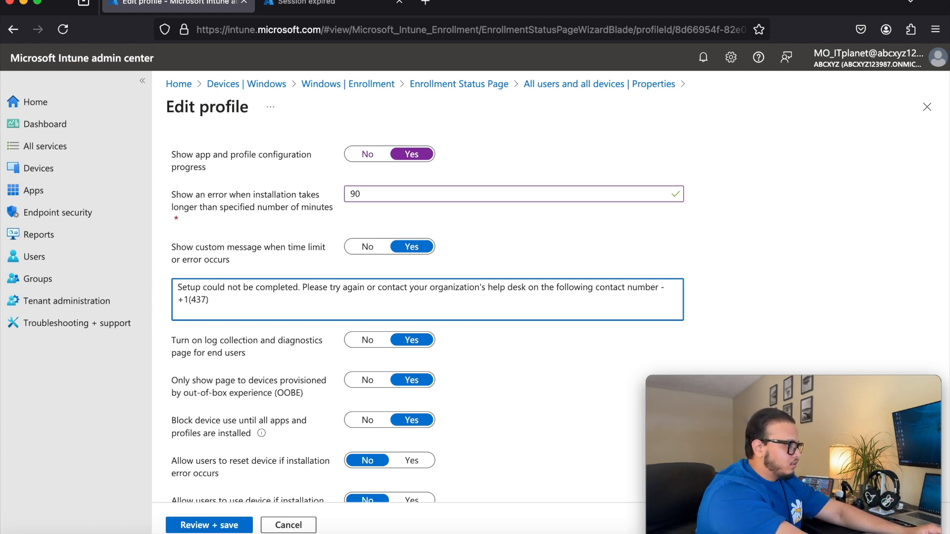
text(xxx)
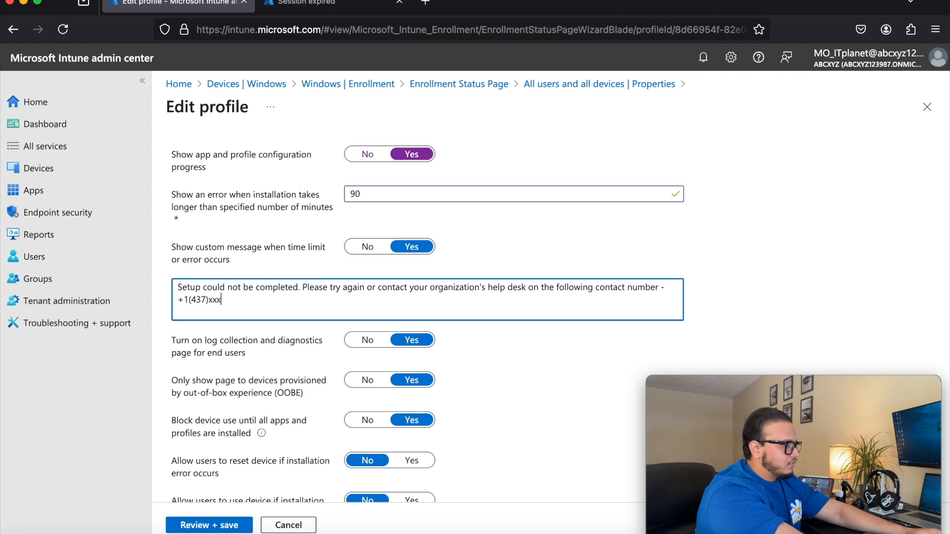
text(-xxxx)
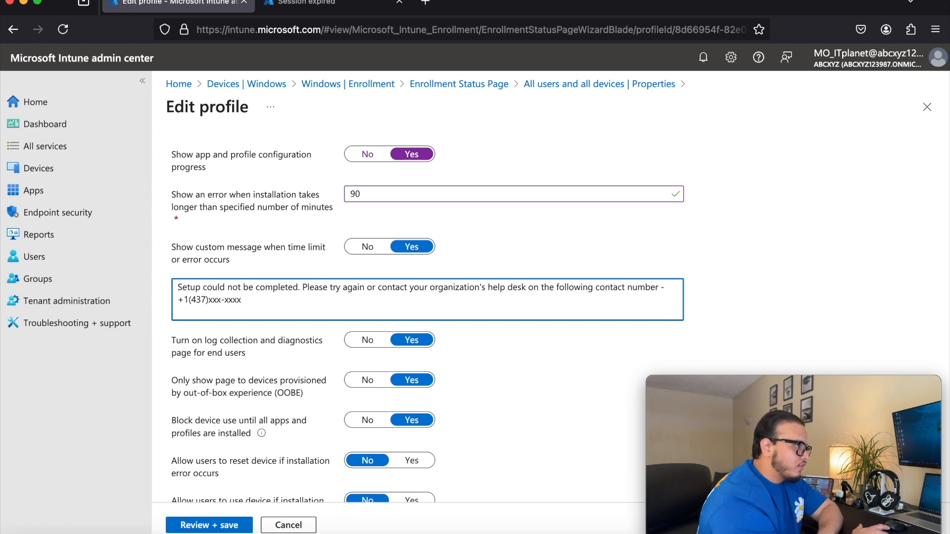
text(.)
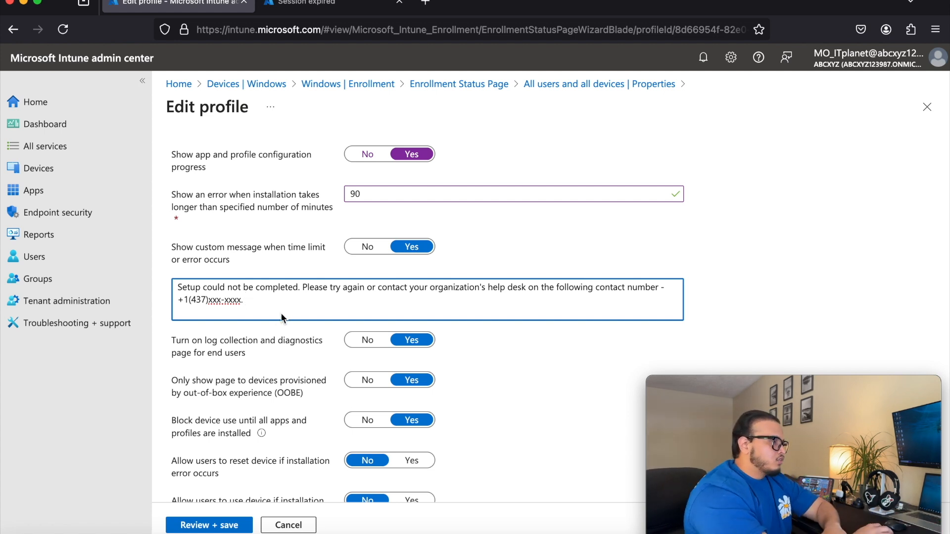
scroll(281, 312, down, 3)
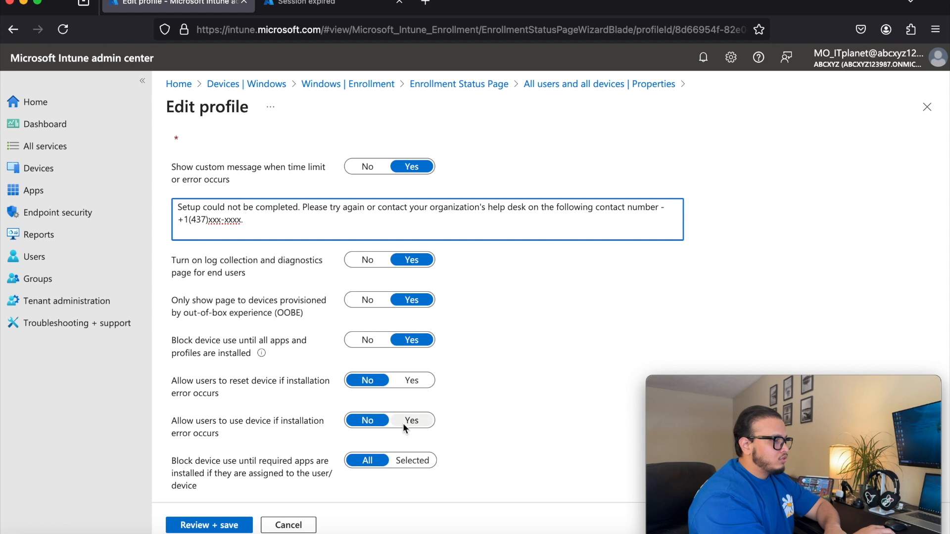
click(414, 461)
scroll(415, 462, down, 2)
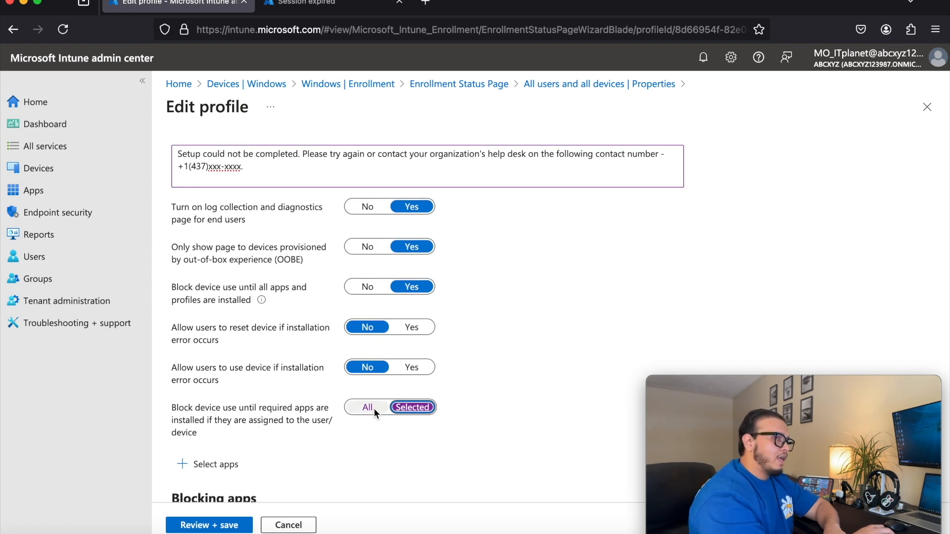
click(373, 408)
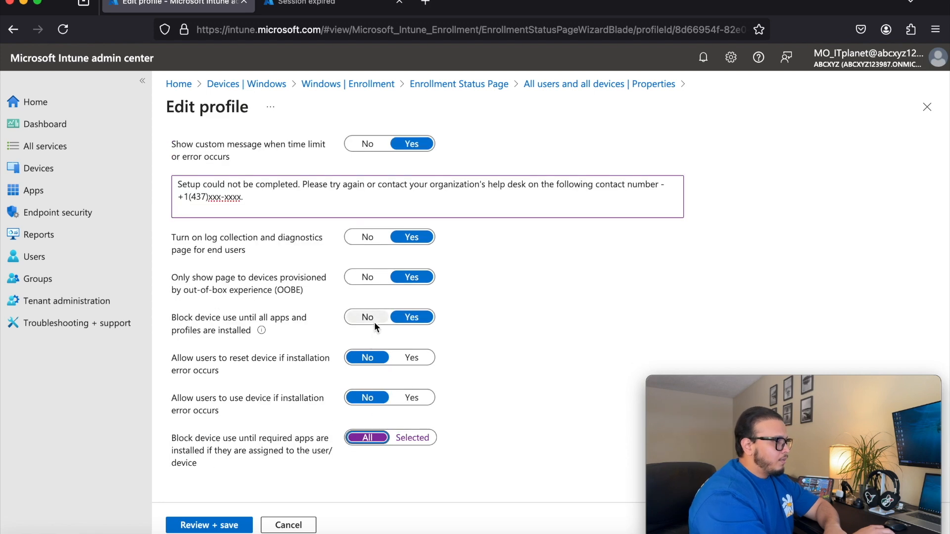
click(375, 320)
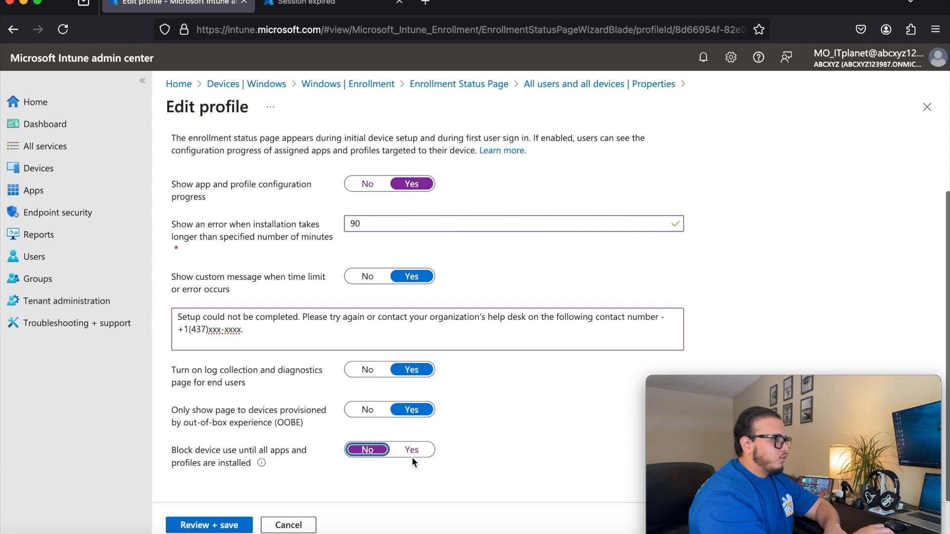
click(411, 450)
scroll(410, 451, down, 3)
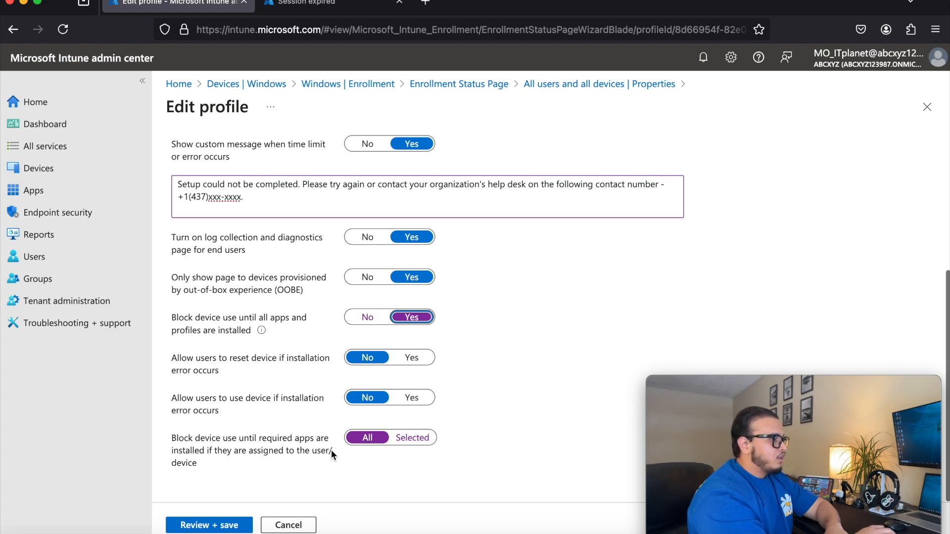
Step: Limit device blocking to selected required apps, and open the managed app selection for the blocking apps without choosing any
click(413, 438)
scroll(408, 441, down, 3)
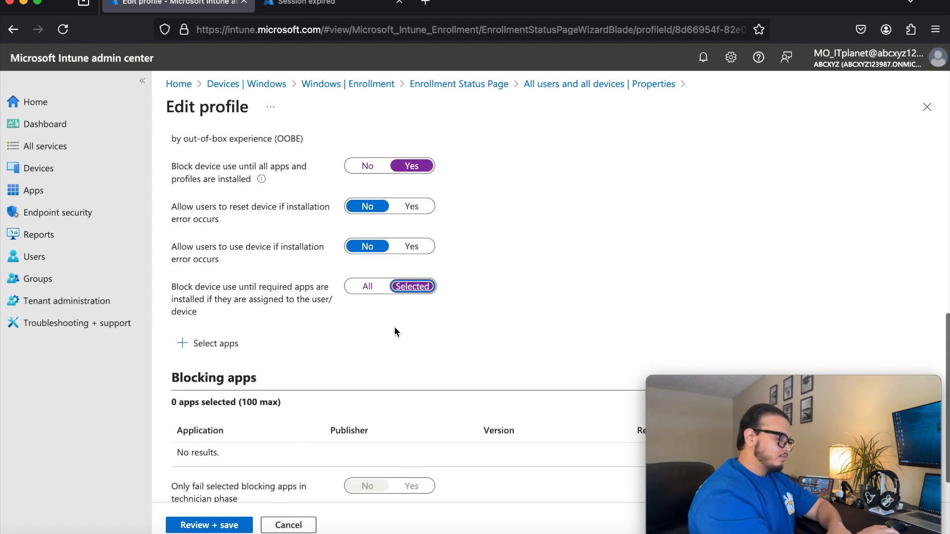
click(230, 345)
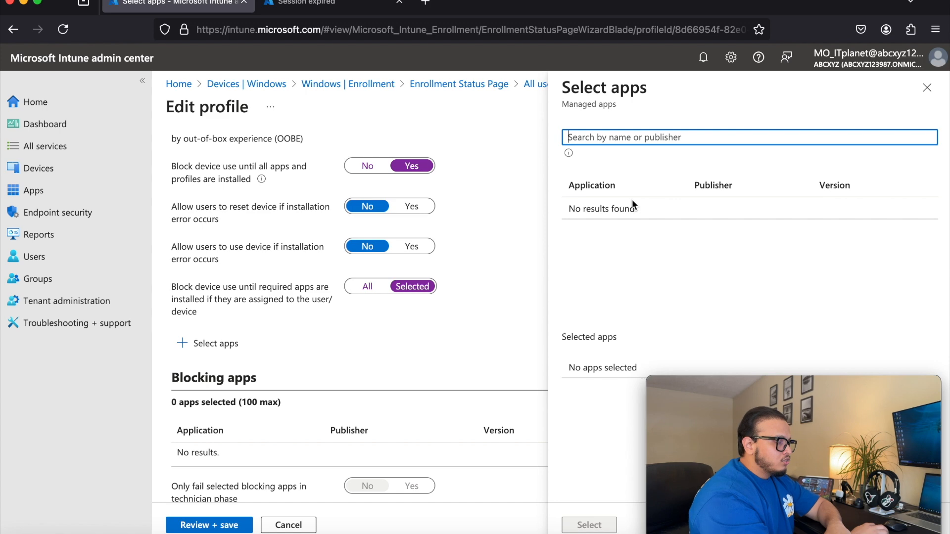
click(926, 87)
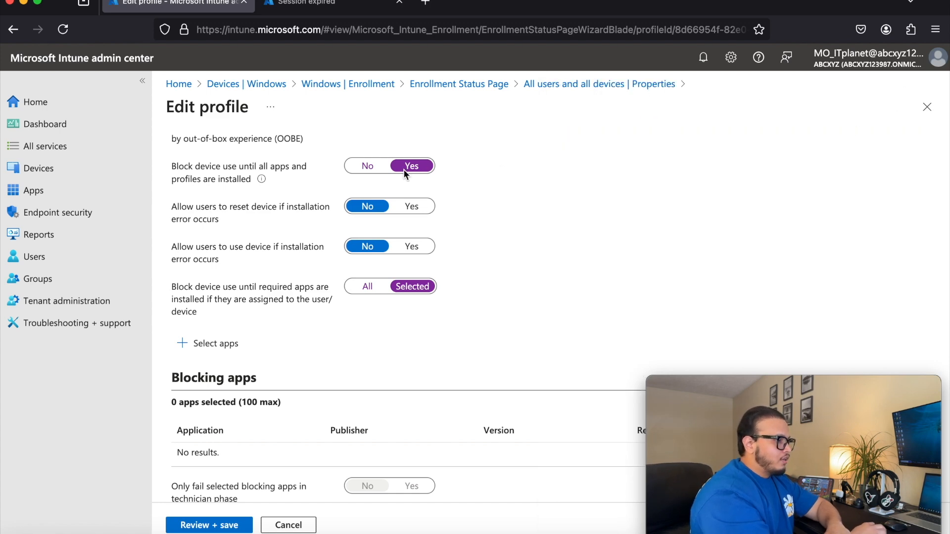
Step: Turn off blocking device use until all apps and profiles are installed, and save the enrollment status profile
click(367, 165)
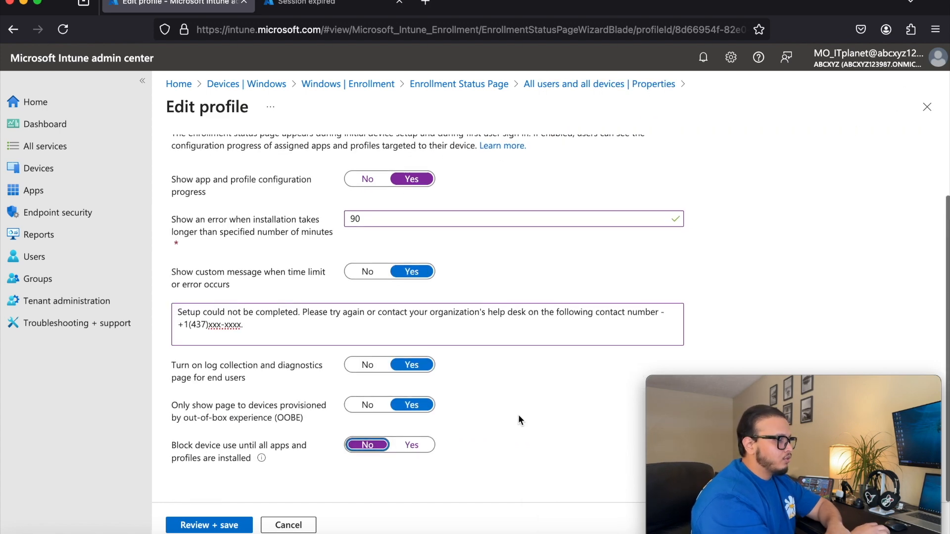
click(210, 526)
click(201, 527)
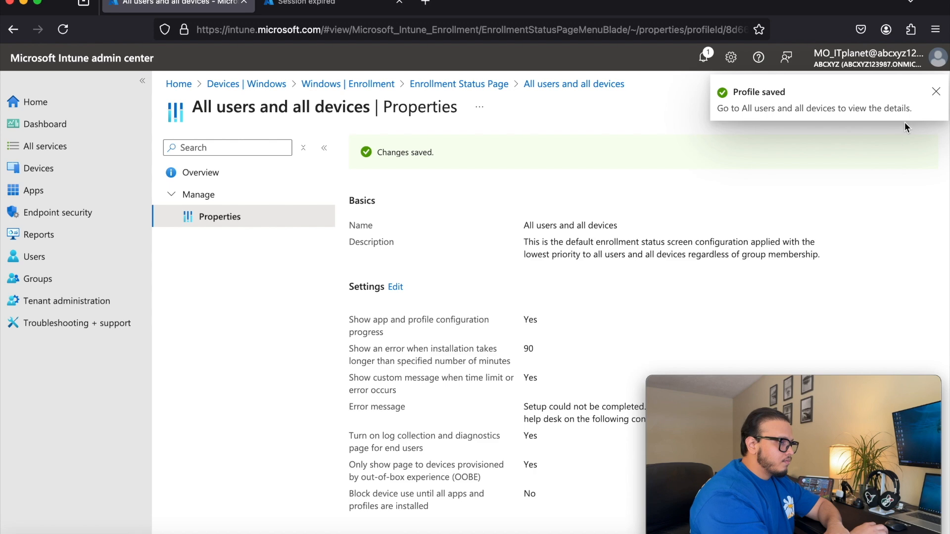
click(936, 92)
scroll(681, 228, down, 2)
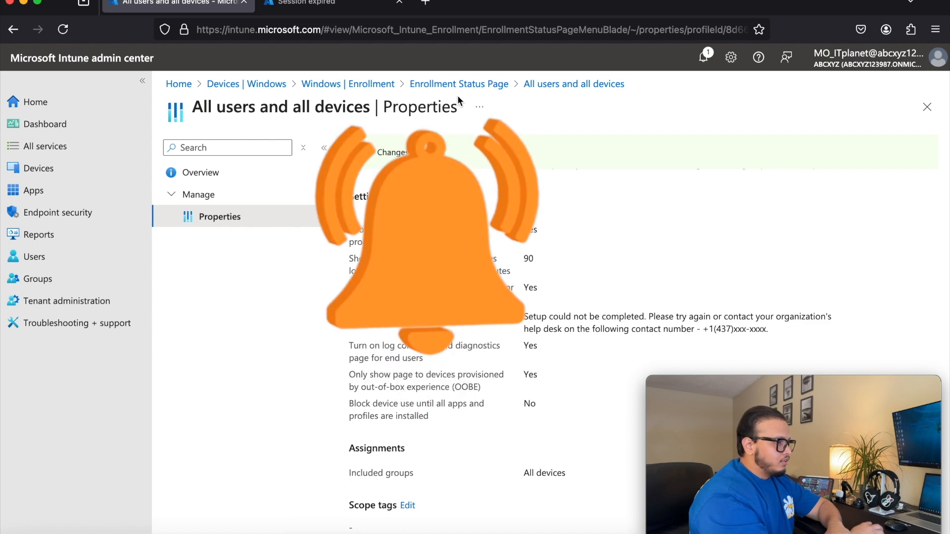
scroll(551, 255, up, 3)
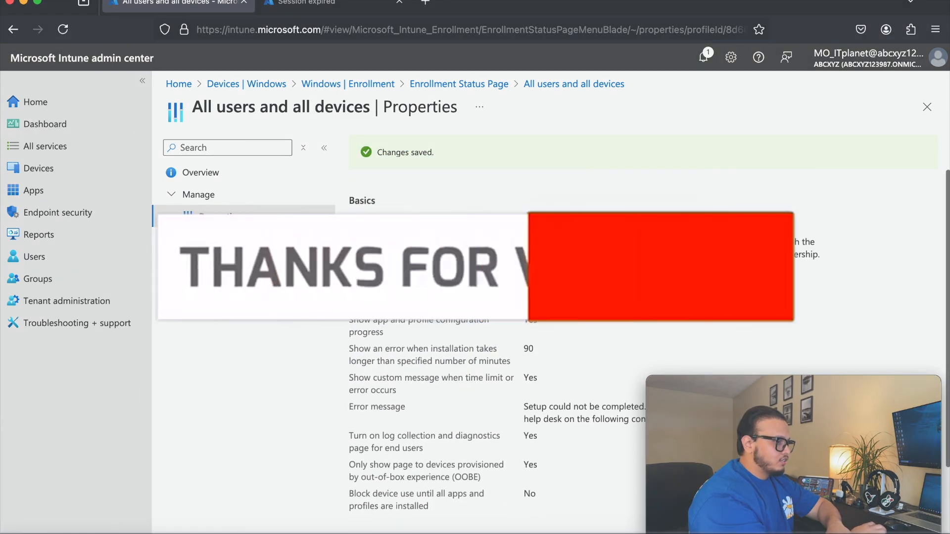